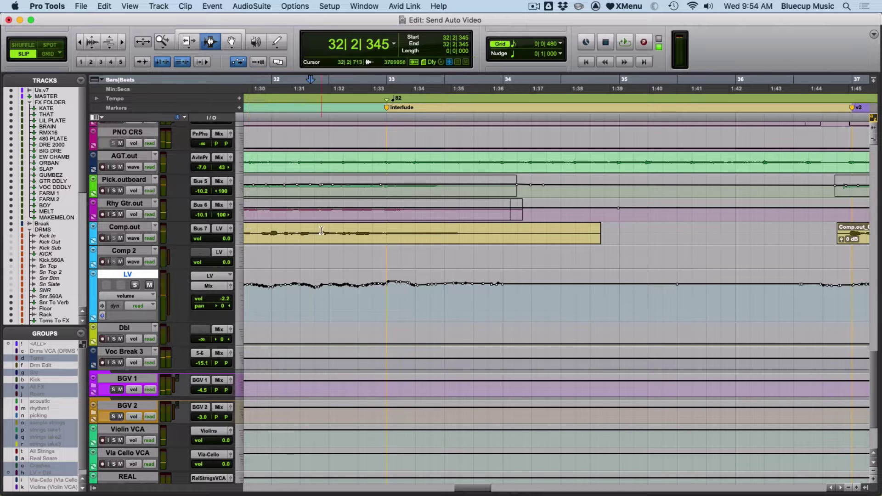
Play the song from bar 32 into the interlude to listen to the lead vocal phrase.
key(space)
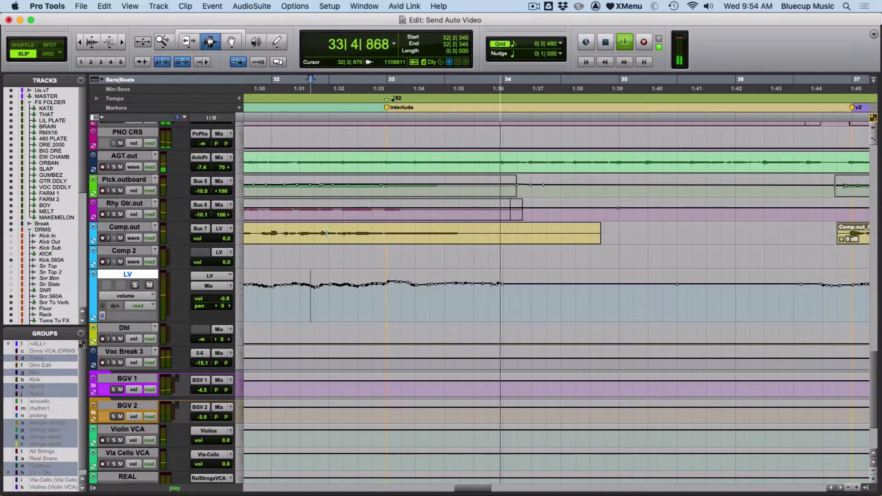
key(space)
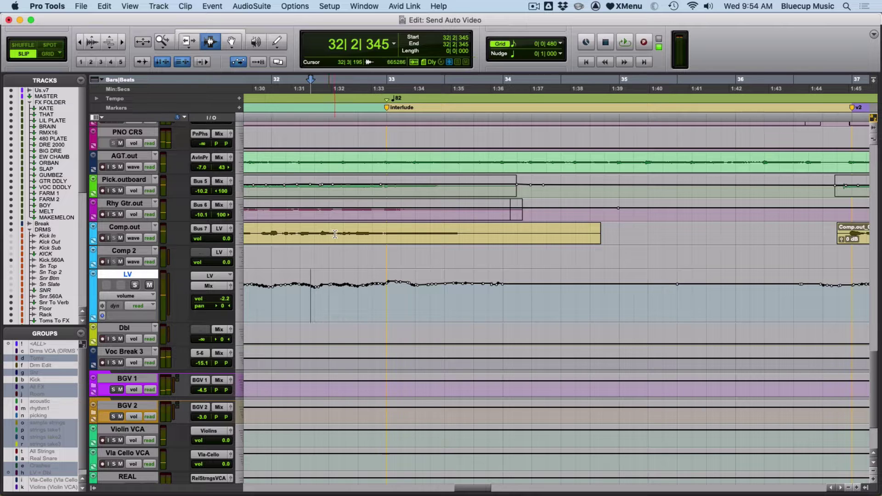
Check in the Automation window whether send volume (S VOL) is write-enabled, and close the window.
click(360, 6)
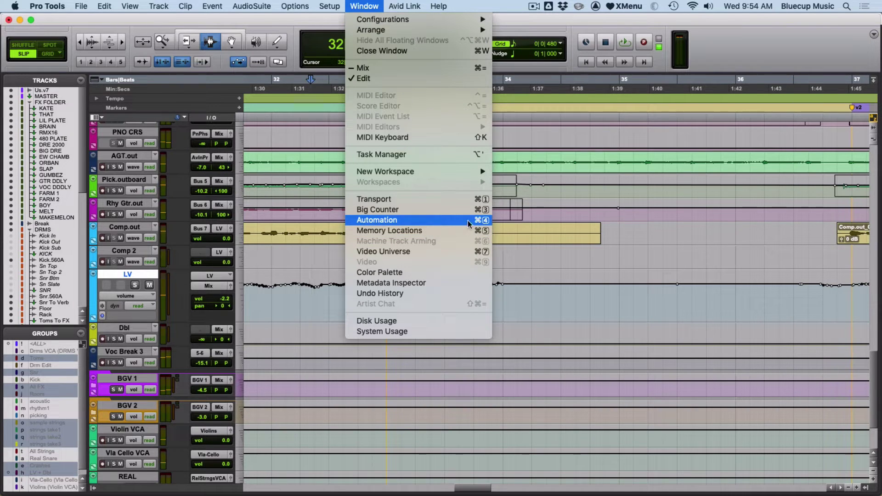
click(451, 224)
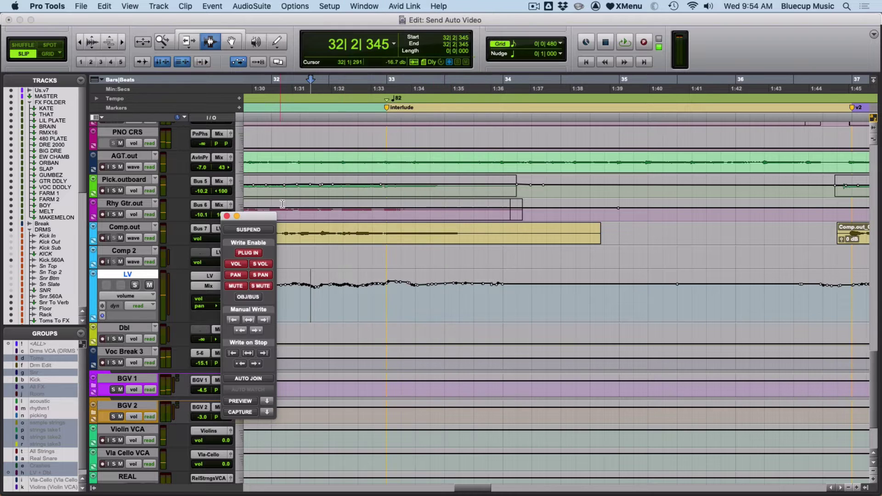
drag(259, 219, 674, 201)
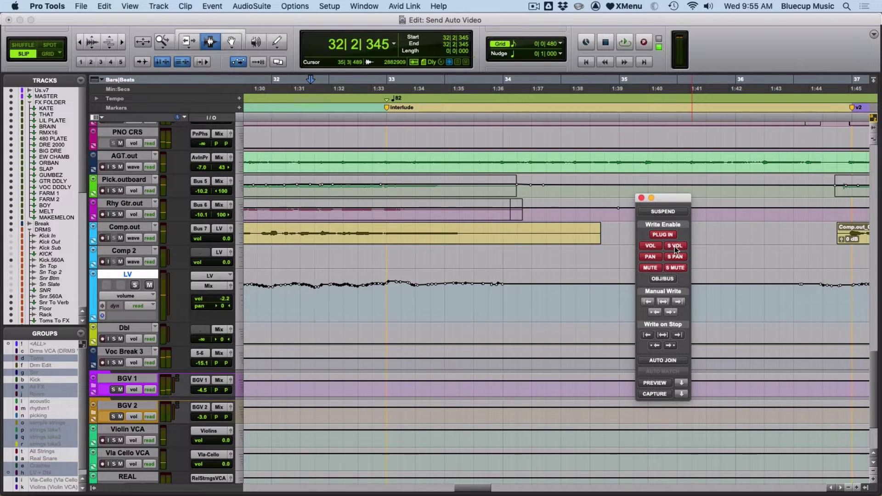
click(641, 198)
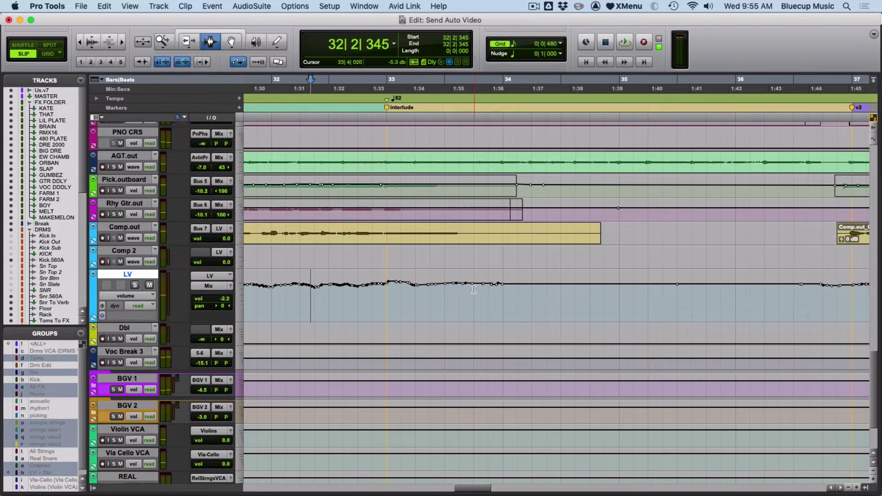
Open the fader of the LV track's LV To Vrb send in the mixer and set the track's automation mode to touch.
key(super+equal)
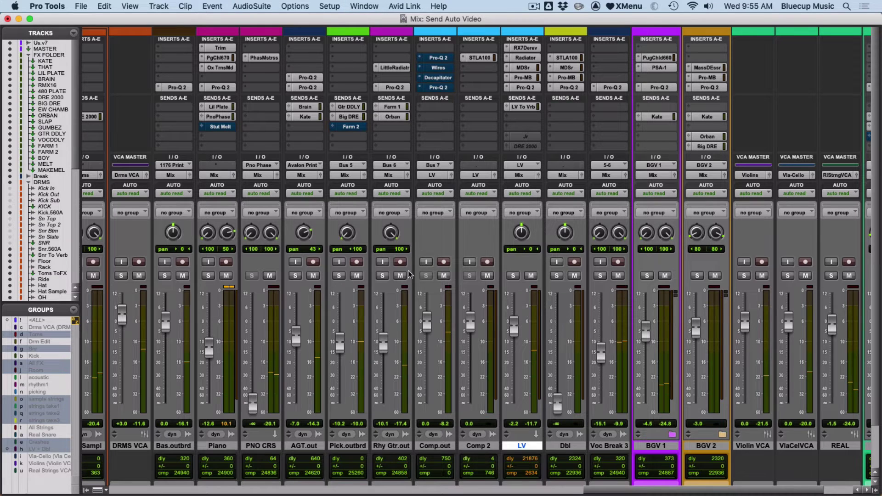
click(523, 106)
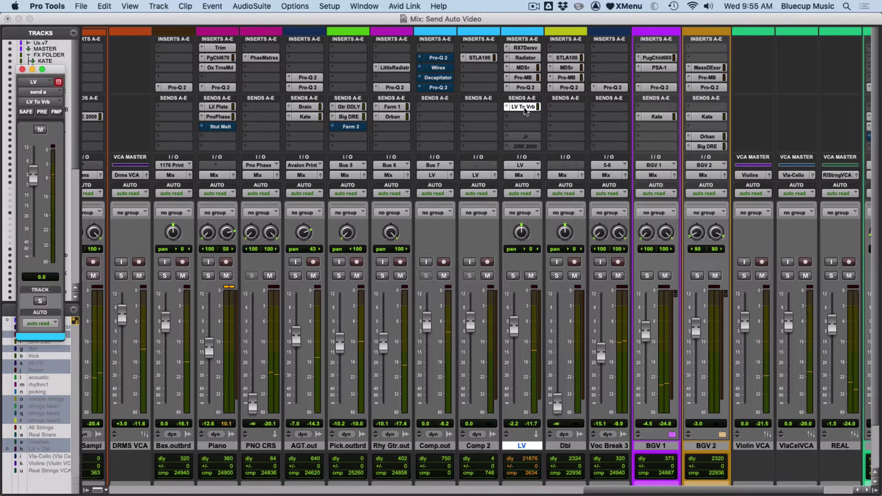
drag(57, 72, 52, 72)
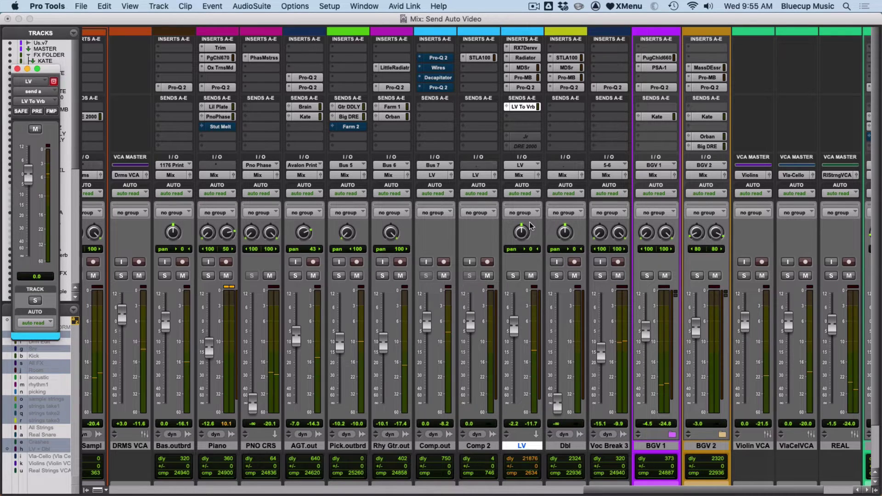
click(526, 192)
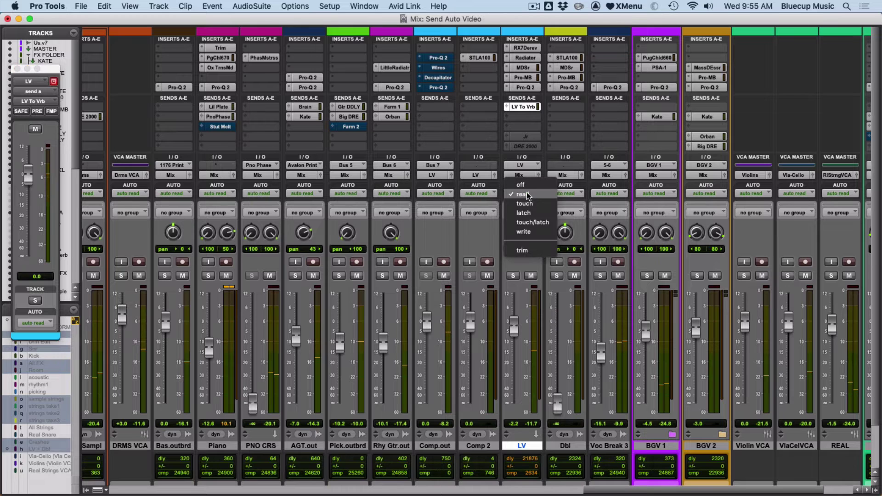
click(545, 209)
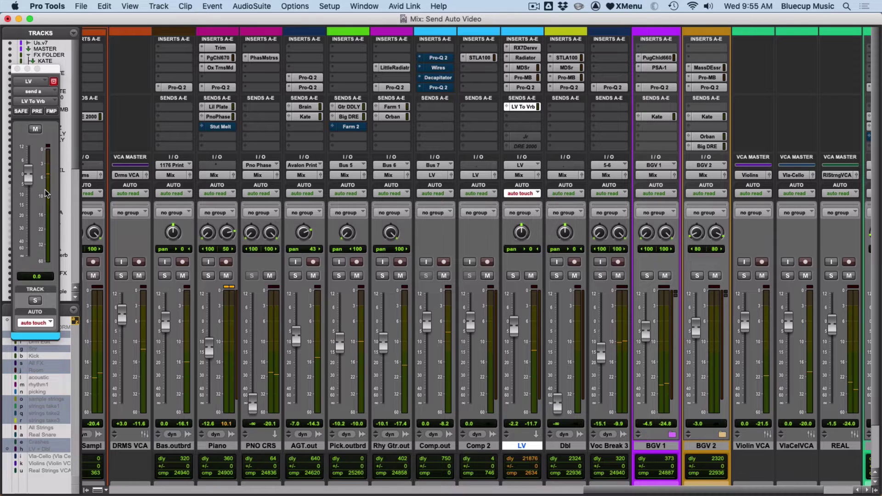
Record a ride of the LV To Vrb send fader up to +12.0 dB during playback into the interlude, and play it back.
key(super+equal)
key(space)
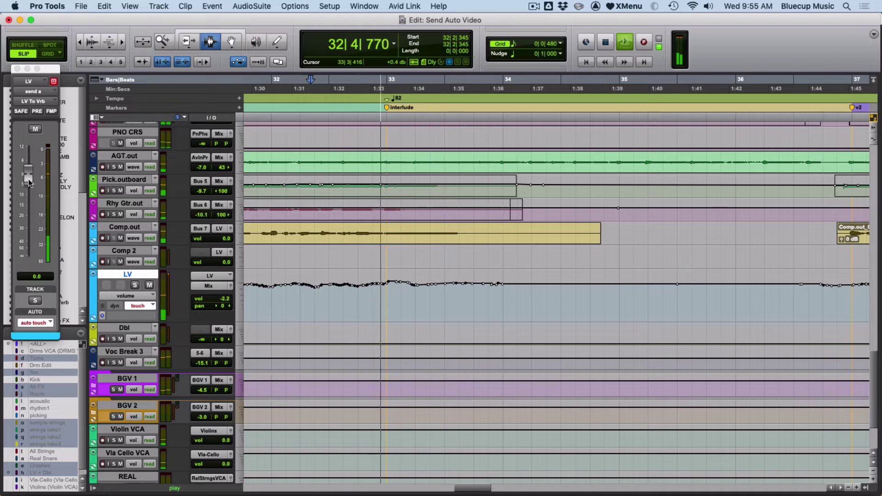
drag(29, 183, 27, 148)
key(space)
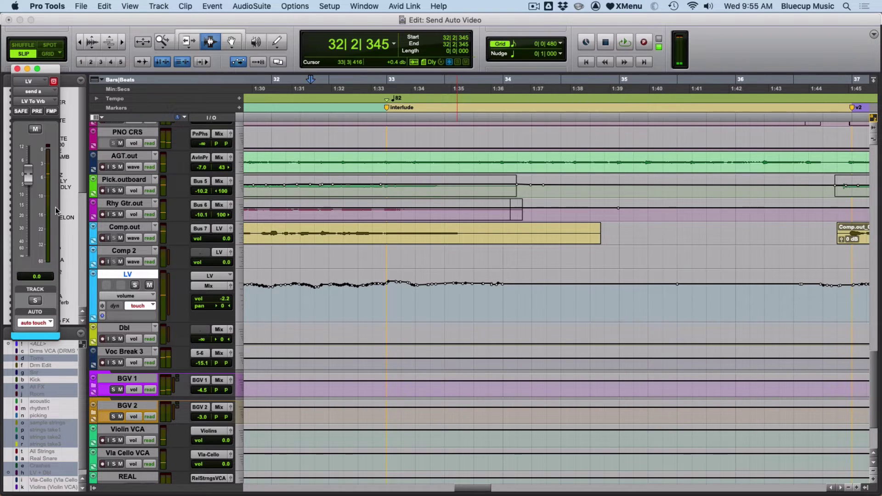
key(space)
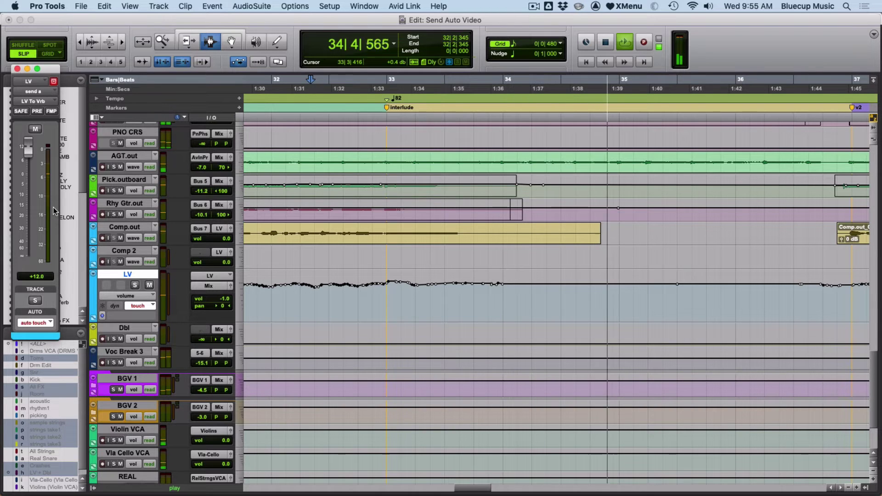
key(space)
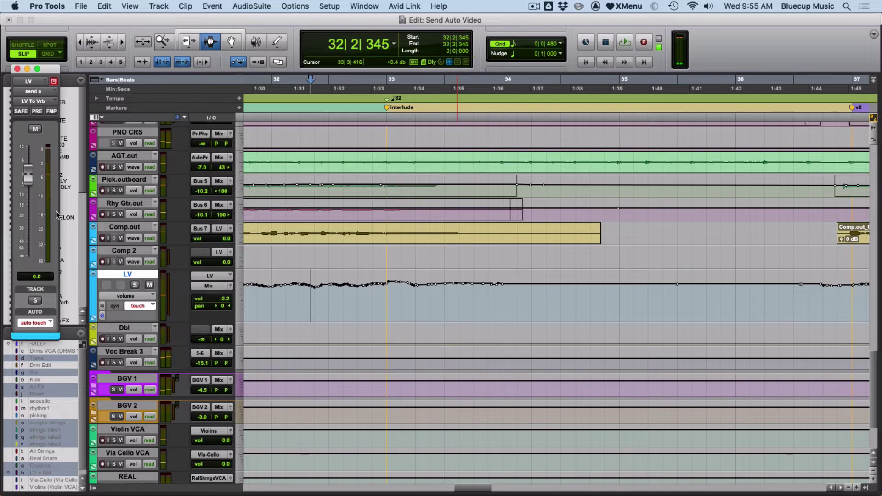
click(329, 285)
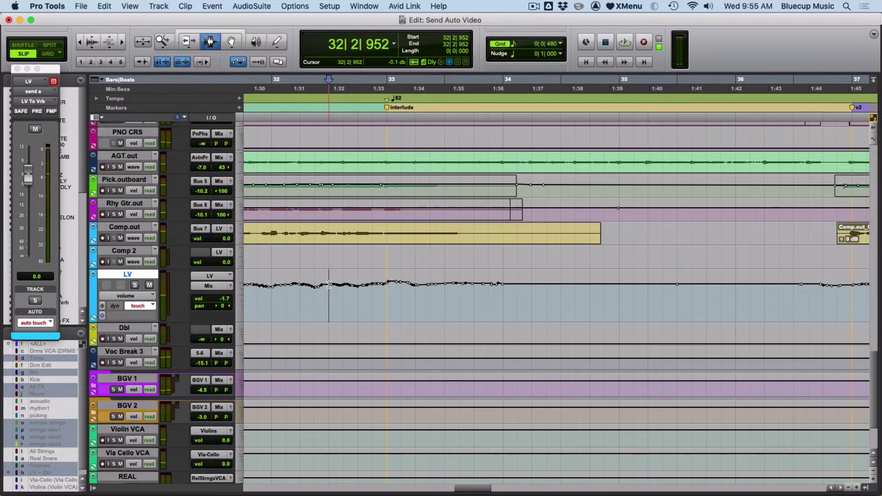
drag(309, 284, 496, 287)
click(490, 285)
click(382, 284)
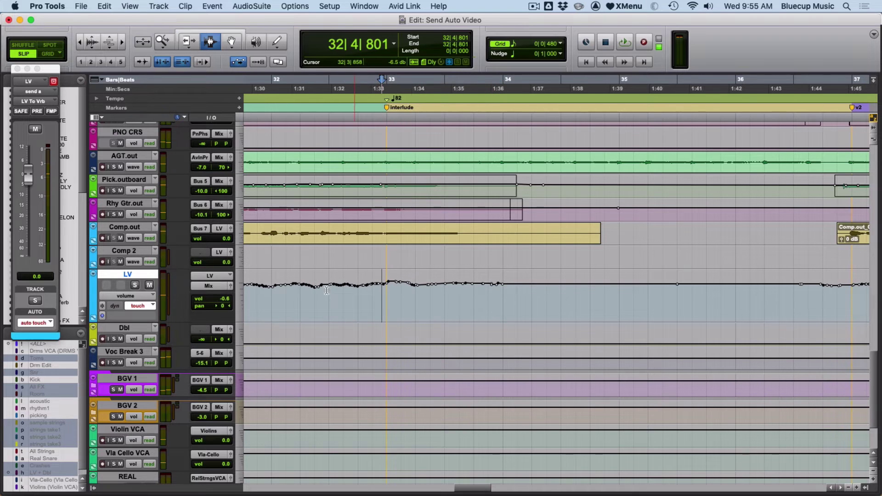
Show the level automation of the LV To Vrb send on the LV track and increase the track height.
click(141, 295)
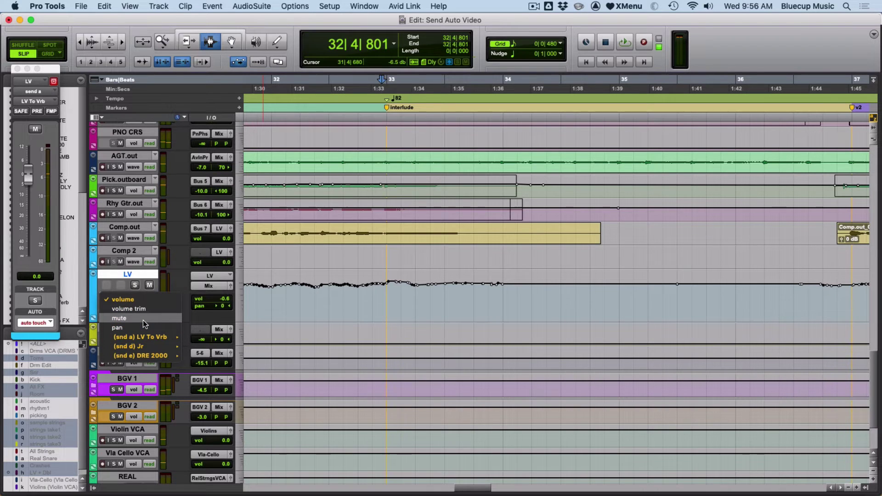
mouse_move(151, 340)
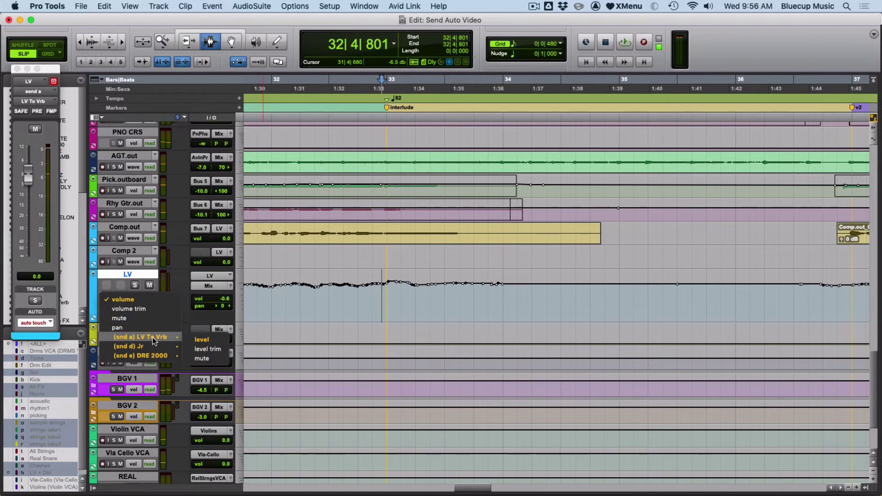
click(194, 340)
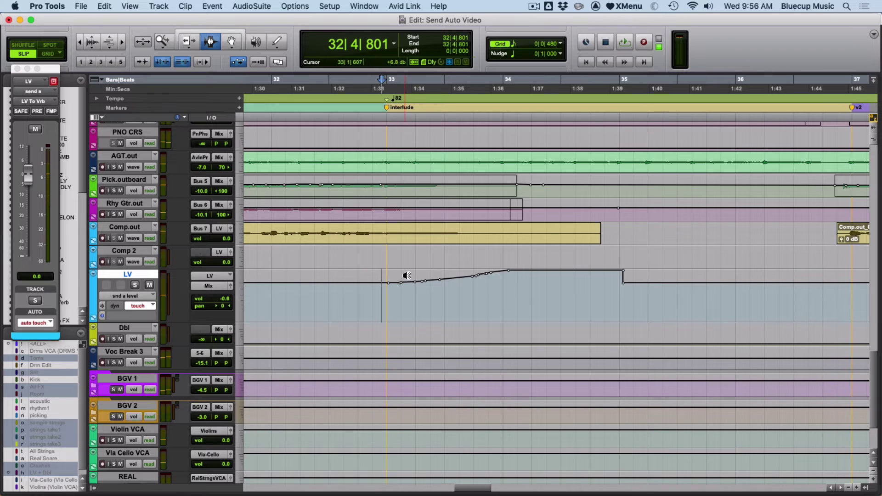
key(ctrl+Down)
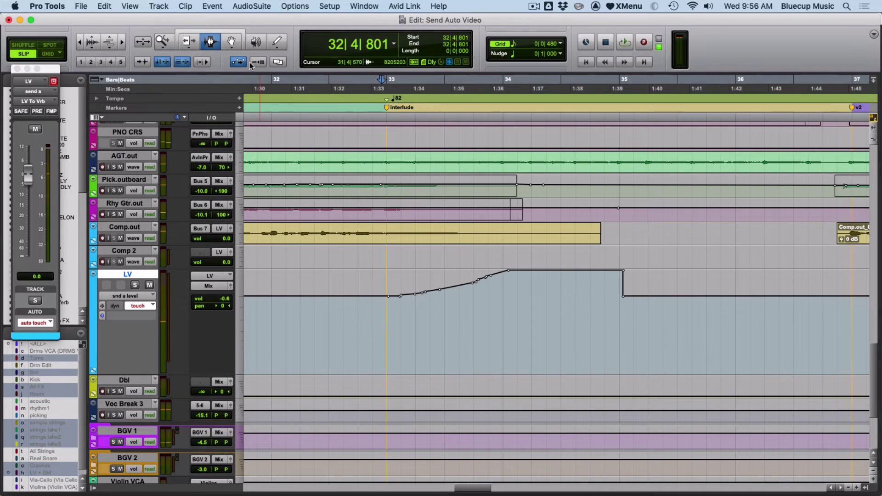
Try to redraw the start of the send level ramp freehand with the Pencil, and undo it.
click(277, 42)
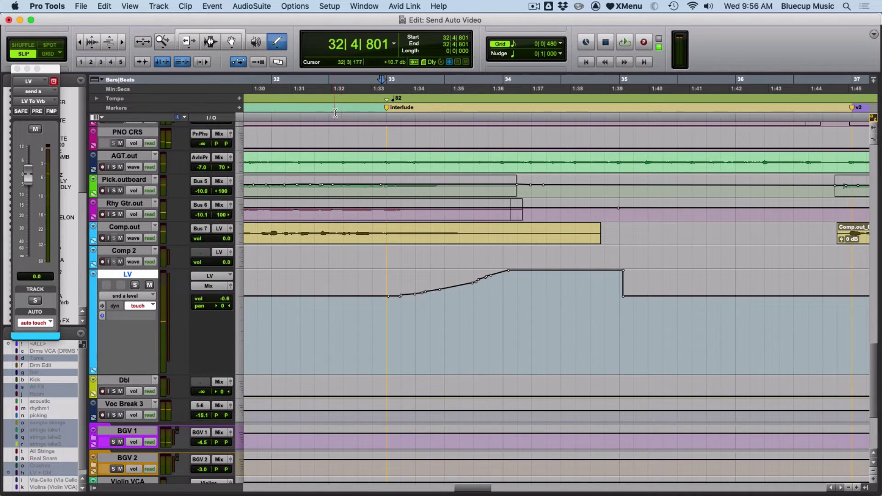
drag(392, 295, 459, 282)
key(super+z)
click(210, 43)
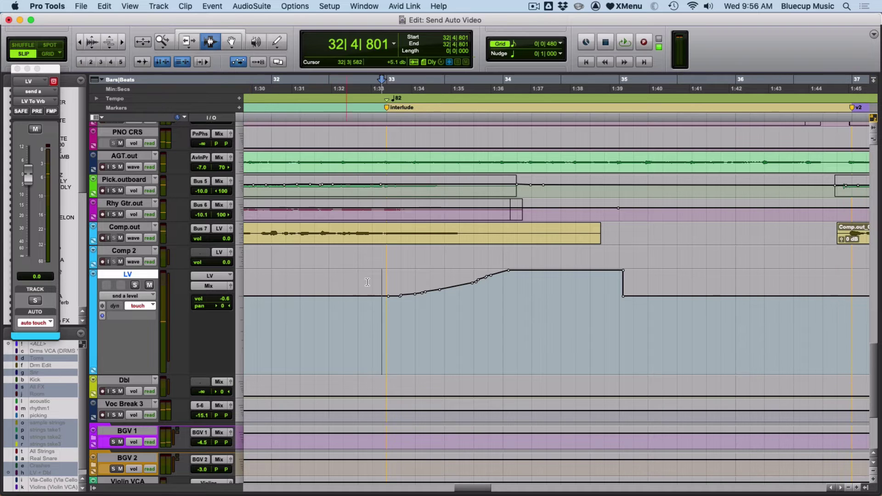
Select the whole send level ride from just before the interlude to just past bar 35 and raise it with the Trim tool.
drag(382, 294, 642, 285)
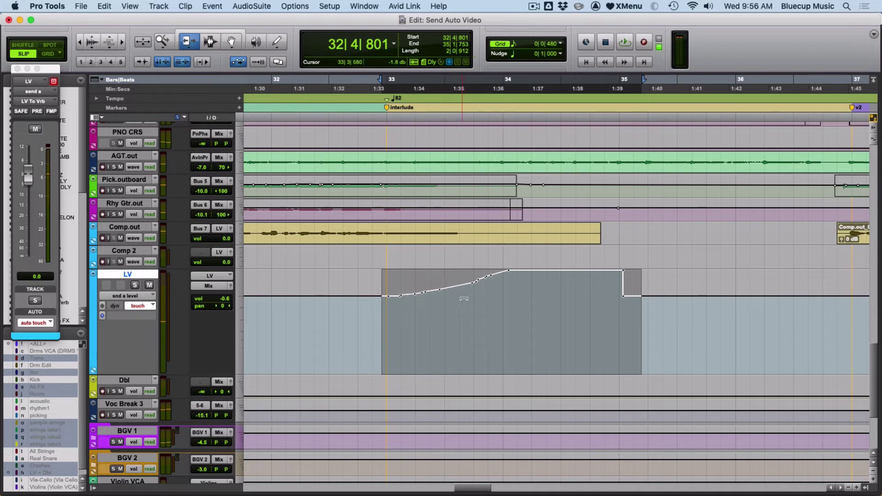
drag(467, 298, 458, 350)
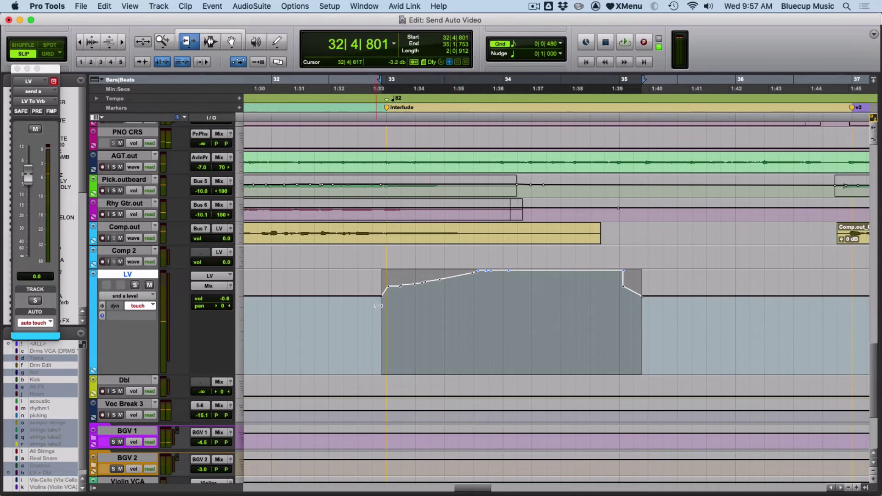
Cut the selected send level automation and paste it earlier, starting at 32|3|766.
key(Delete)
key(F7)
click(351, 279)
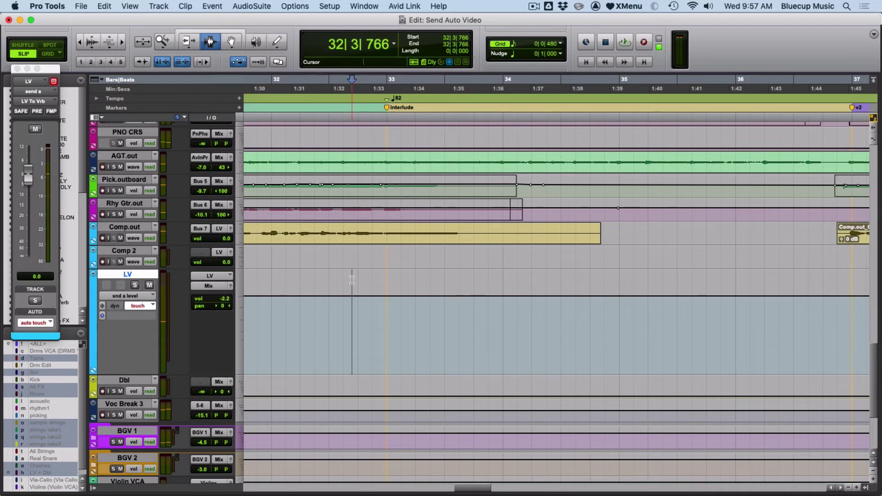
key(super+z)
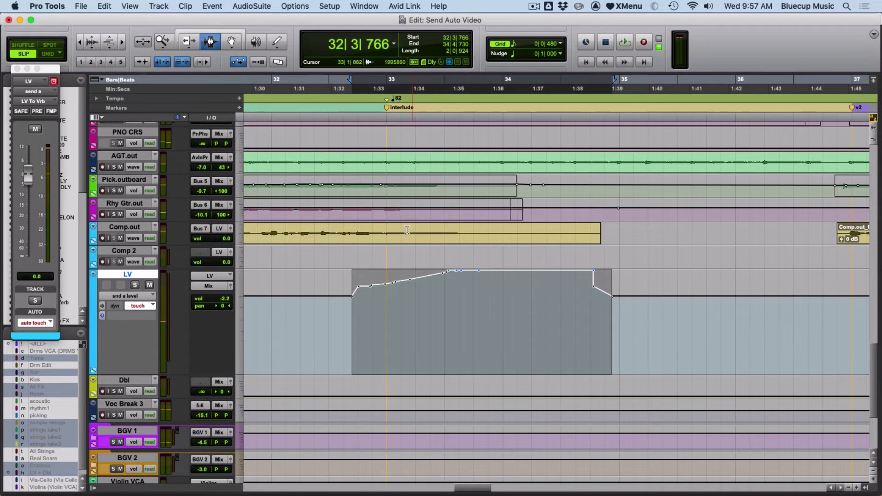
Play the passage from the start of the moved send level automation to hear the effect.
click(351, 291)
key(space)
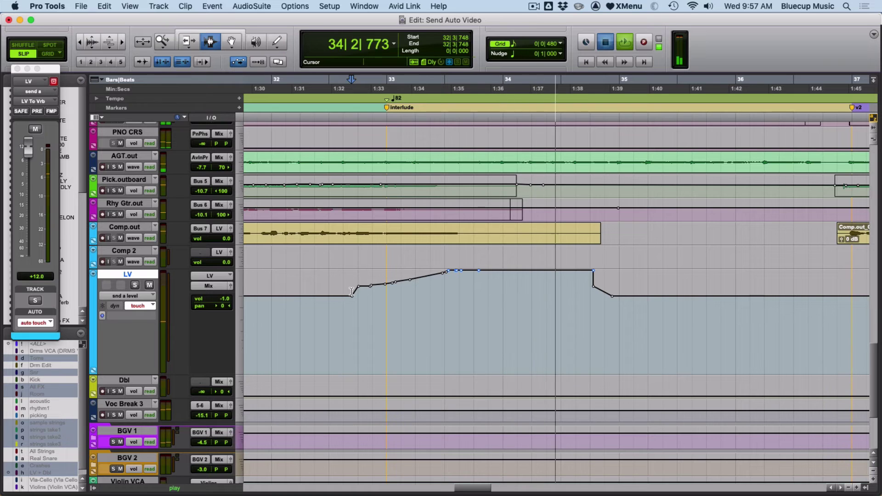
key(space)
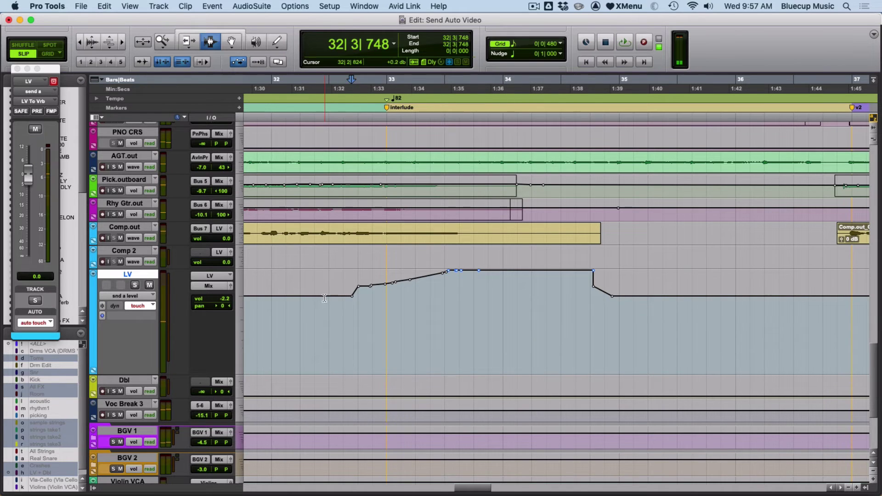
Switch the LV track's display from the send level back to volume automation.
click(140, 296)
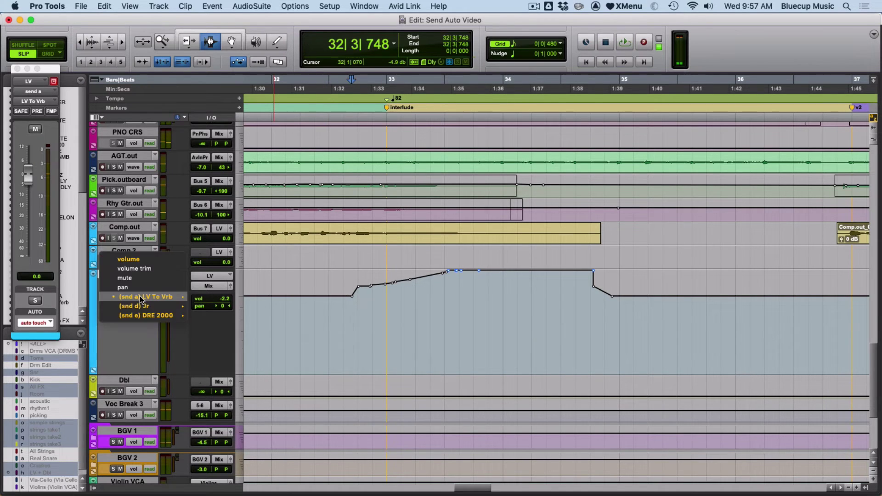
mouse_move(139, 295)
click(294, 305)
click(139, 295)
click(138, 258)
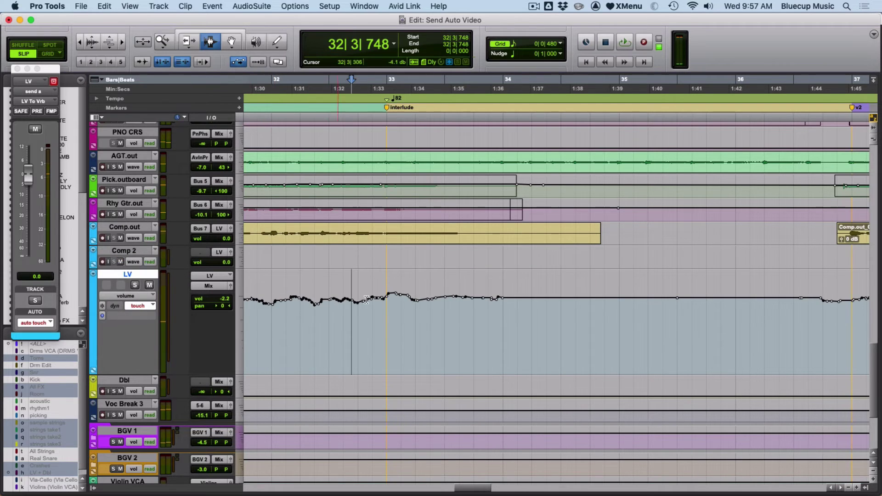
click(352, 279)
Open an automation lane beneath the LV track and set it to show the LV To Vrb (snd a) level.
scroll(322, 294, down, 3)
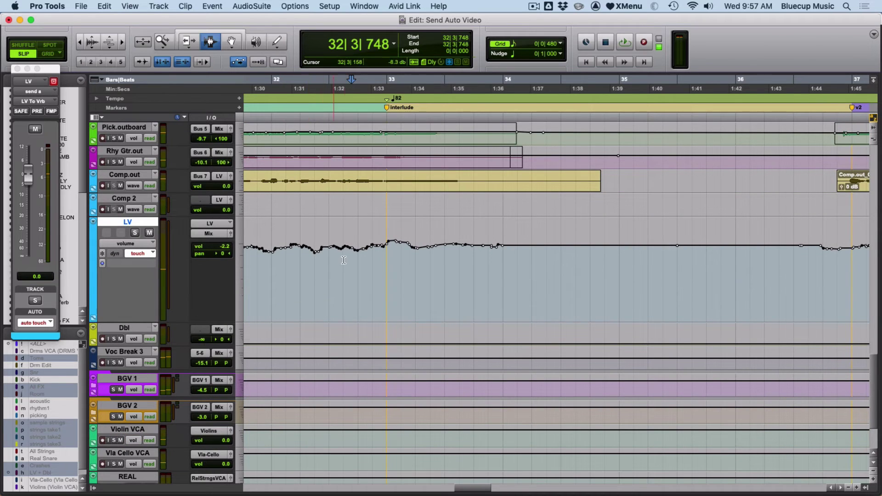
click(93, 320)
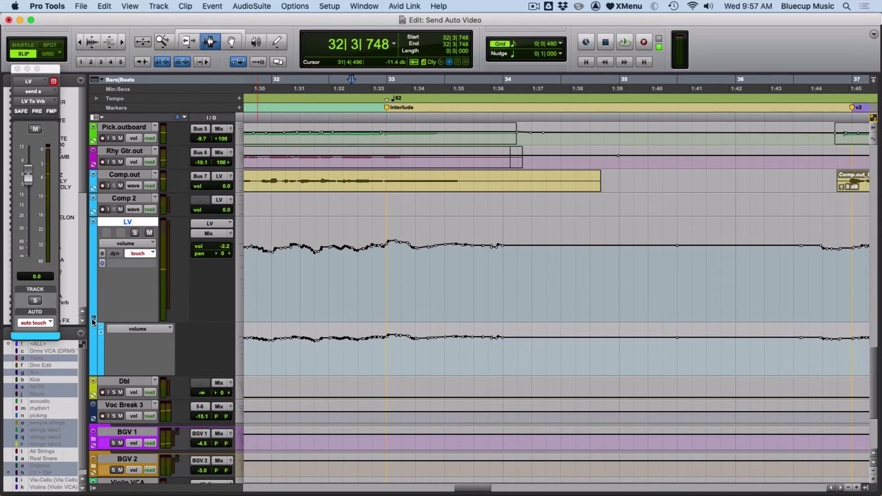
click(155, 330)
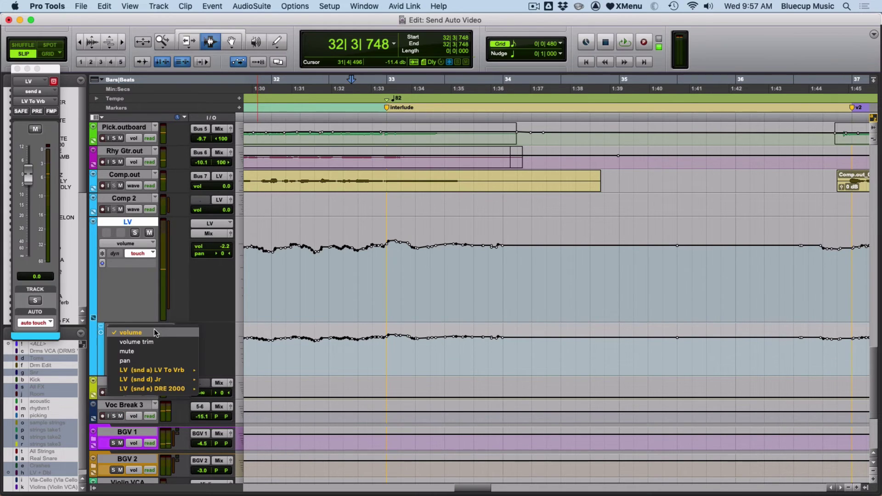
mouse_move(156, 371)
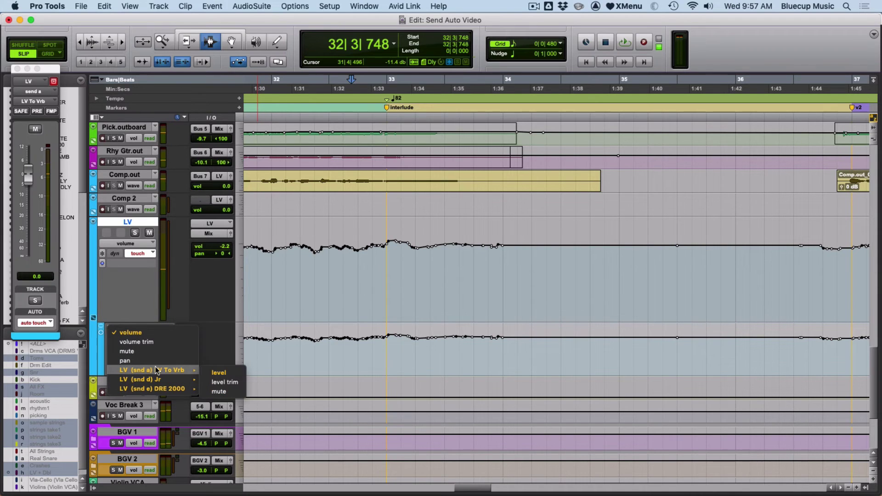
click(221, 372)
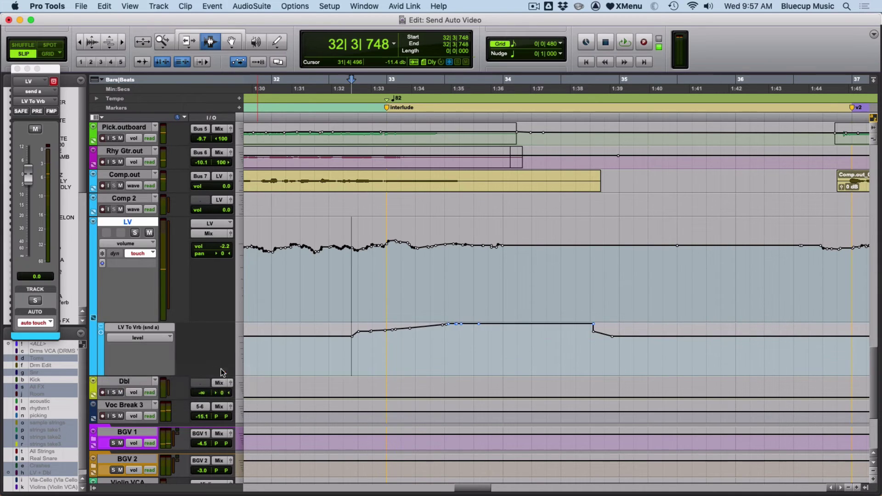
Add a second automation lane under the LV To Vrb lane and set it to show the Jr (snd d) level.
click(98, 335)
scroll(280, 327, down, 2)
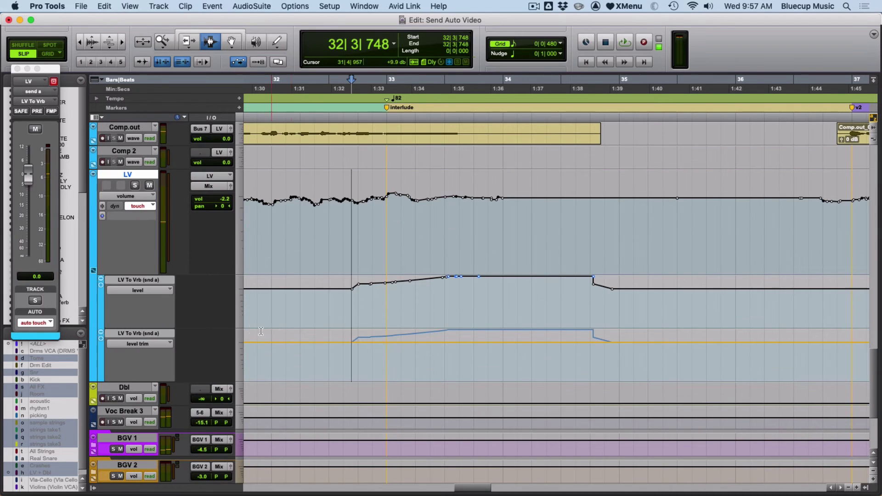
click(157, 343)
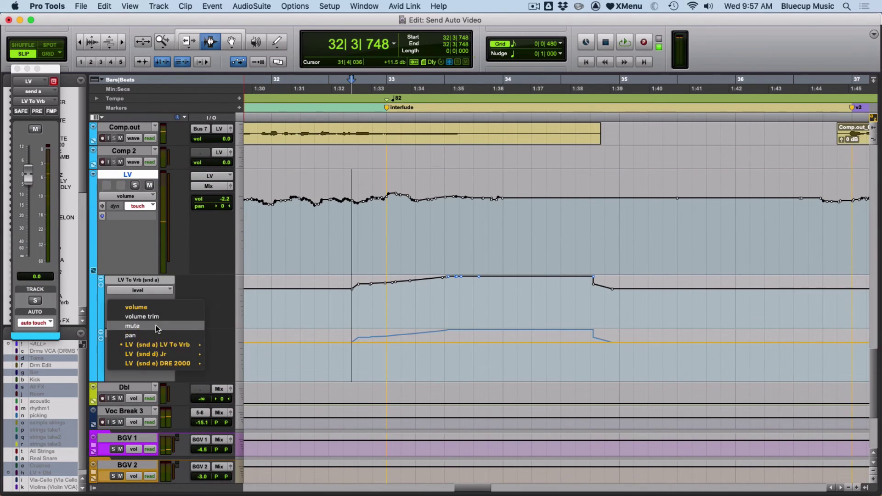
click(157, 336)
click(142, 339)
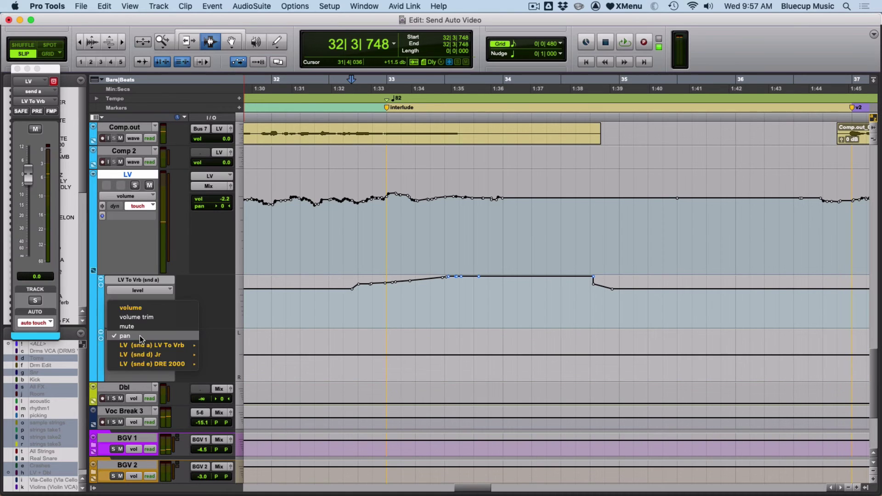
mouse_move(193, 354)
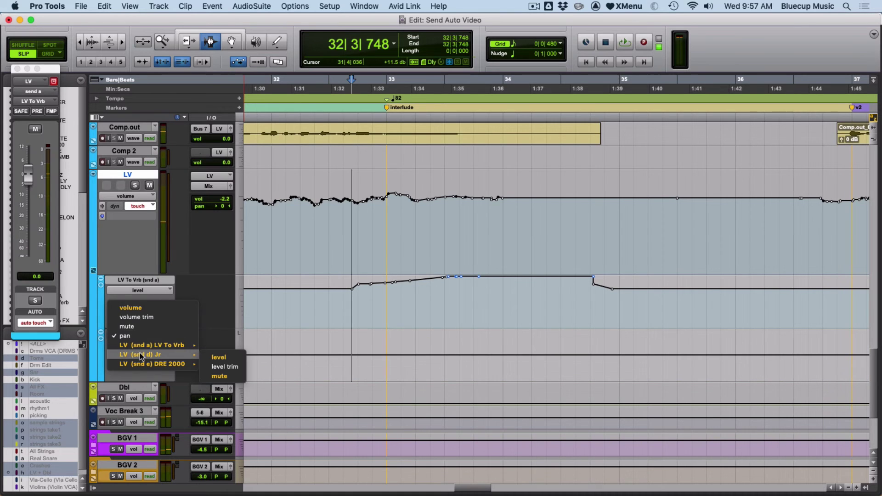
click(222, 358)
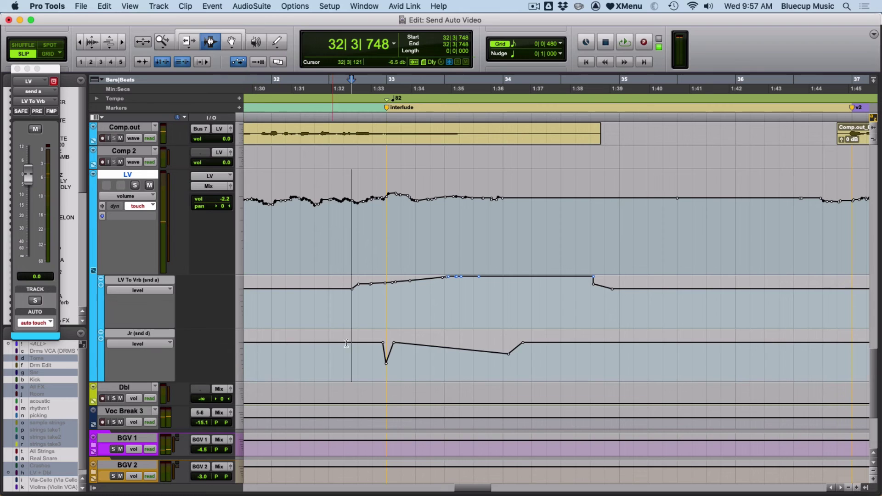
Select the automation around the interlude in the LV volume, LV To Vrb level and Jr level lanes in turn, ending on LV To Vrb.
drag(374, 197, 525, 202)
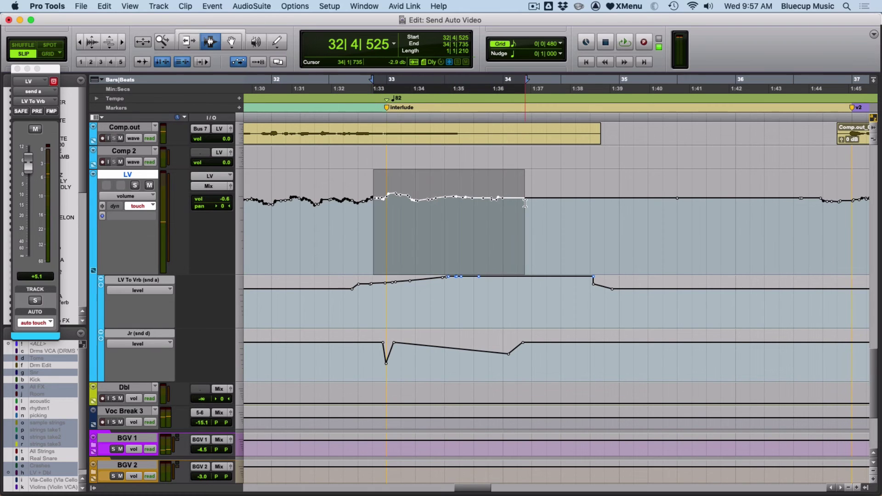
drag(344, 299, 550, 302)
drag(356, 344, 530, 347)
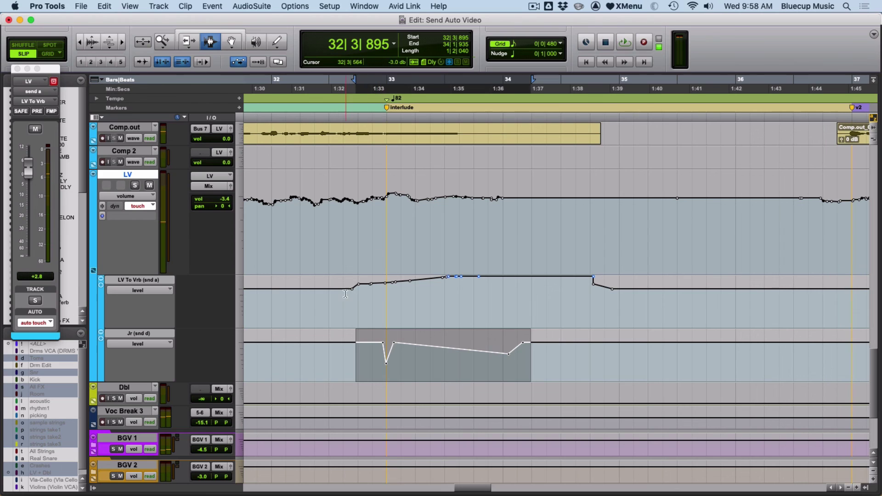
drag(344, 293, 490, 294)
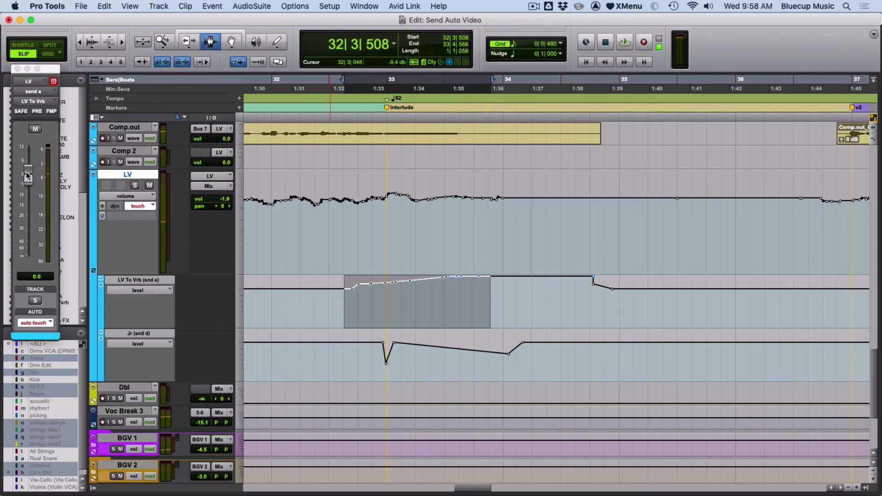